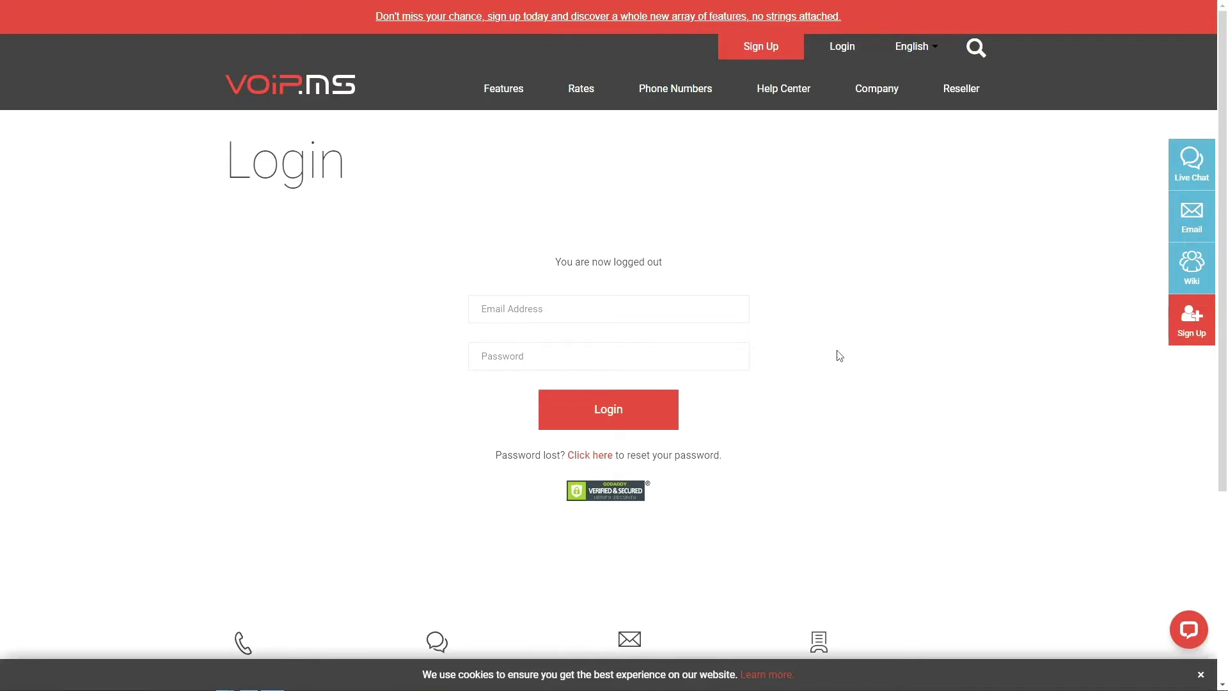
Step: Log in to the portal using the saved account email and the account password
click(712, 316)
key(Down)
key(Return)
click(637, 360)
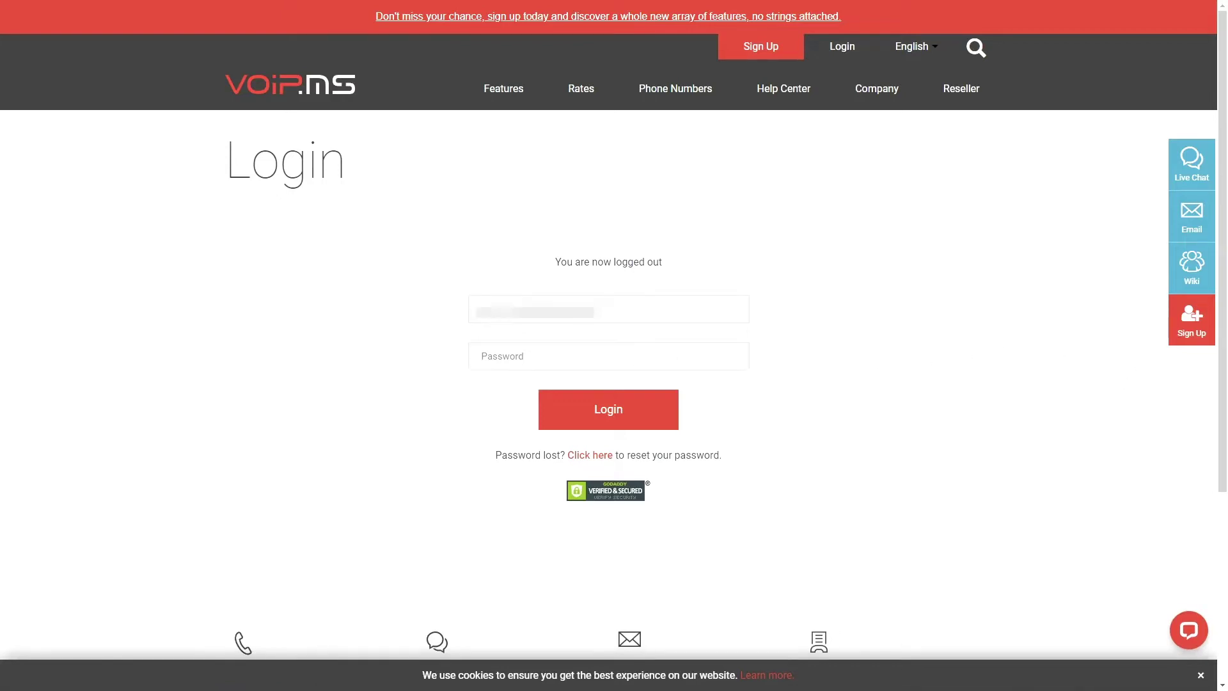
click(603, 367)
click(623, 413)
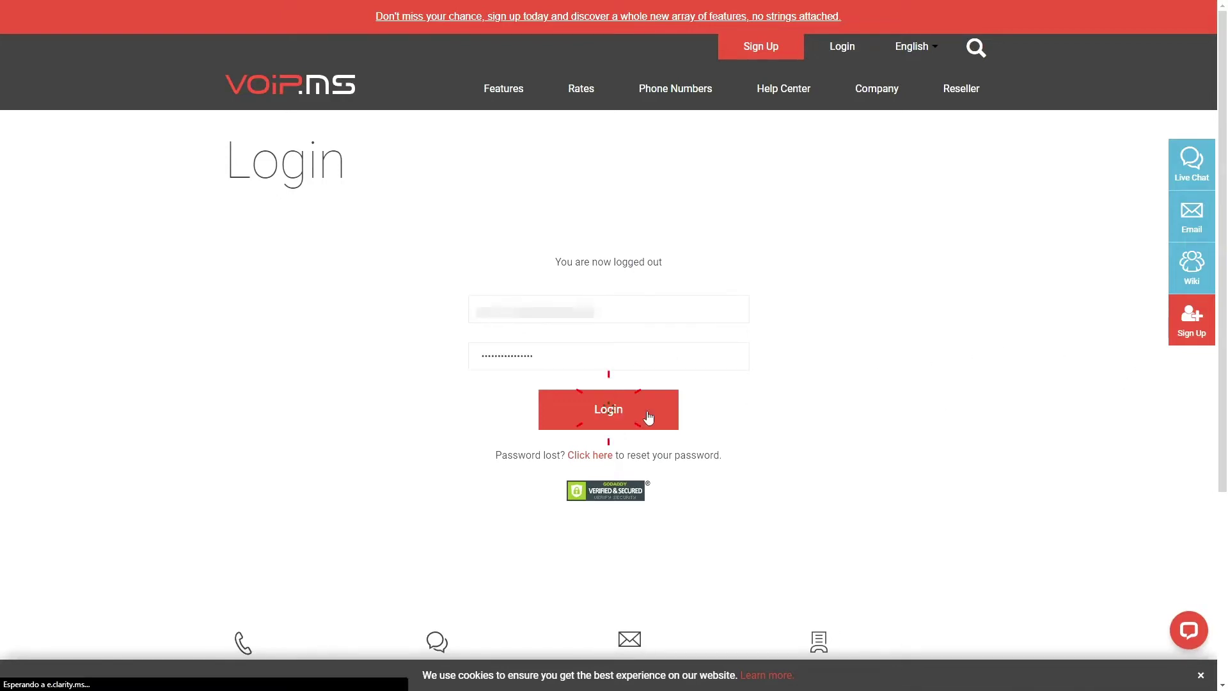
Step: From Reseller > Manage Client's Accounts, start creating a new client account
mouse_move(891, 94)
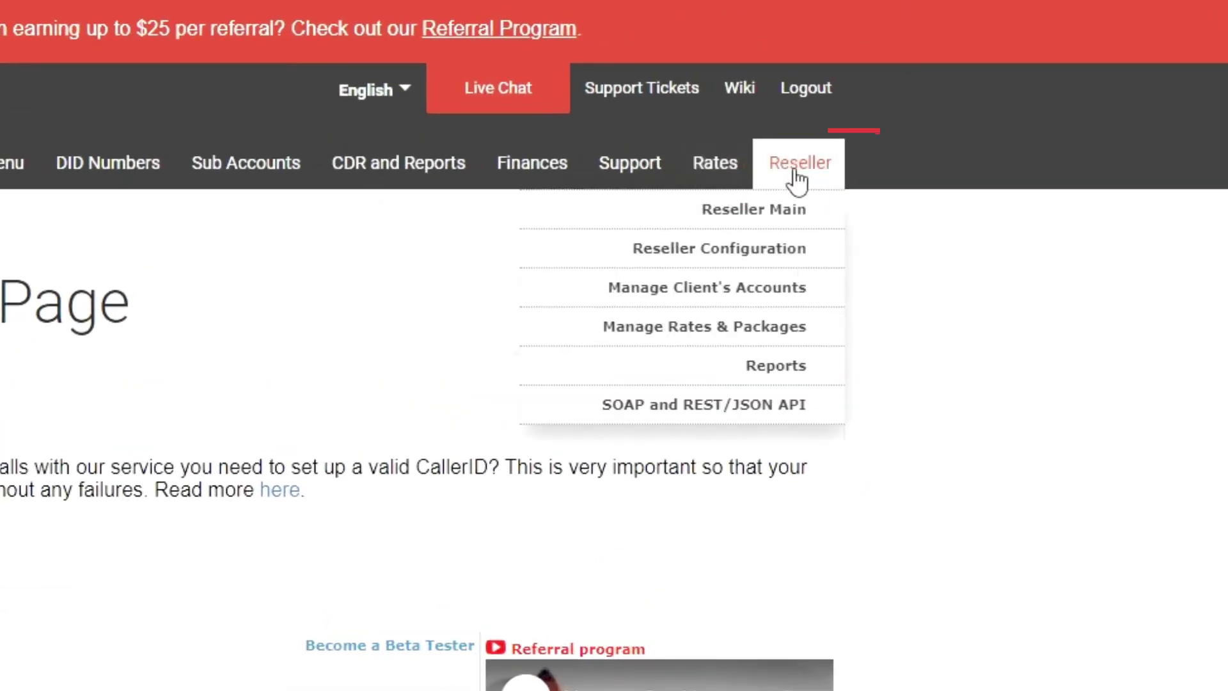
click(814, 305)
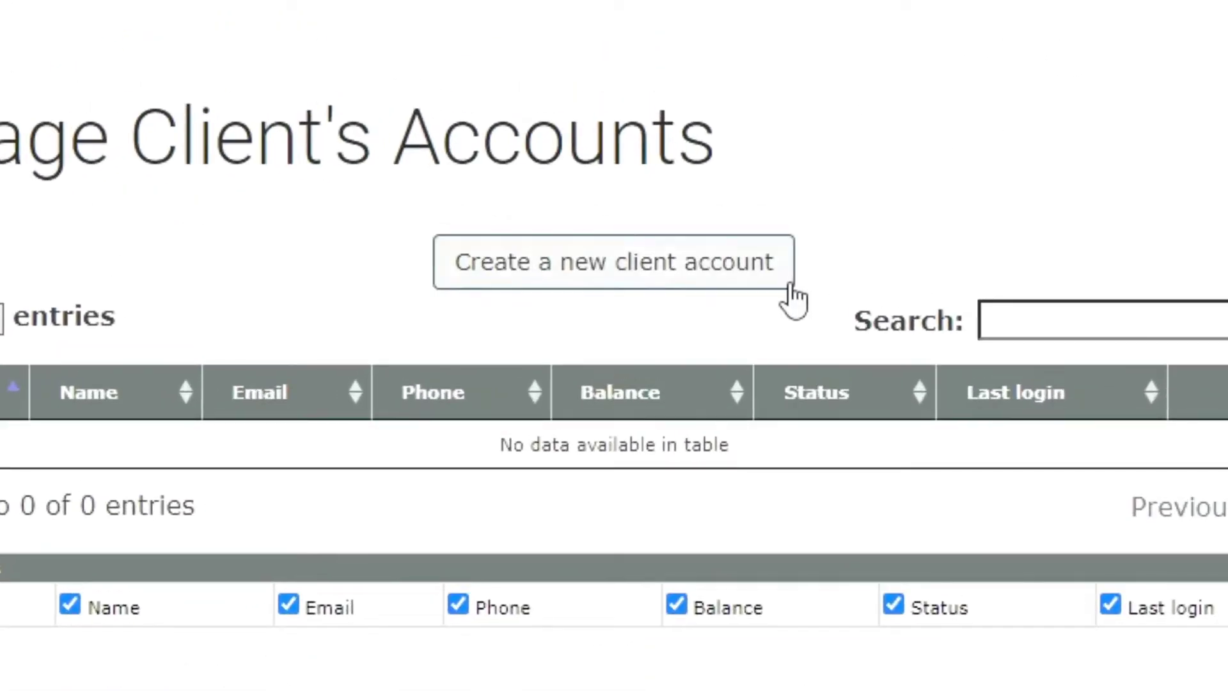
click(791, 285)
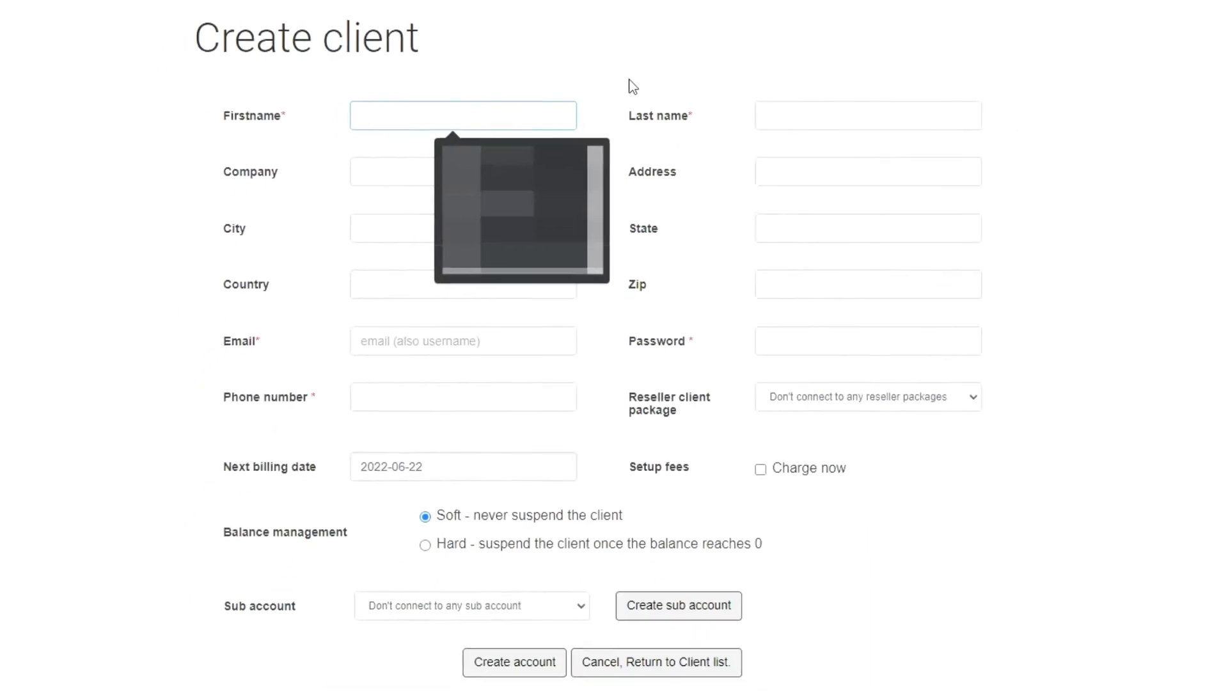
Step: Fill the Create client form with the client's first and last name, e-mail and phone number
key(Tab)
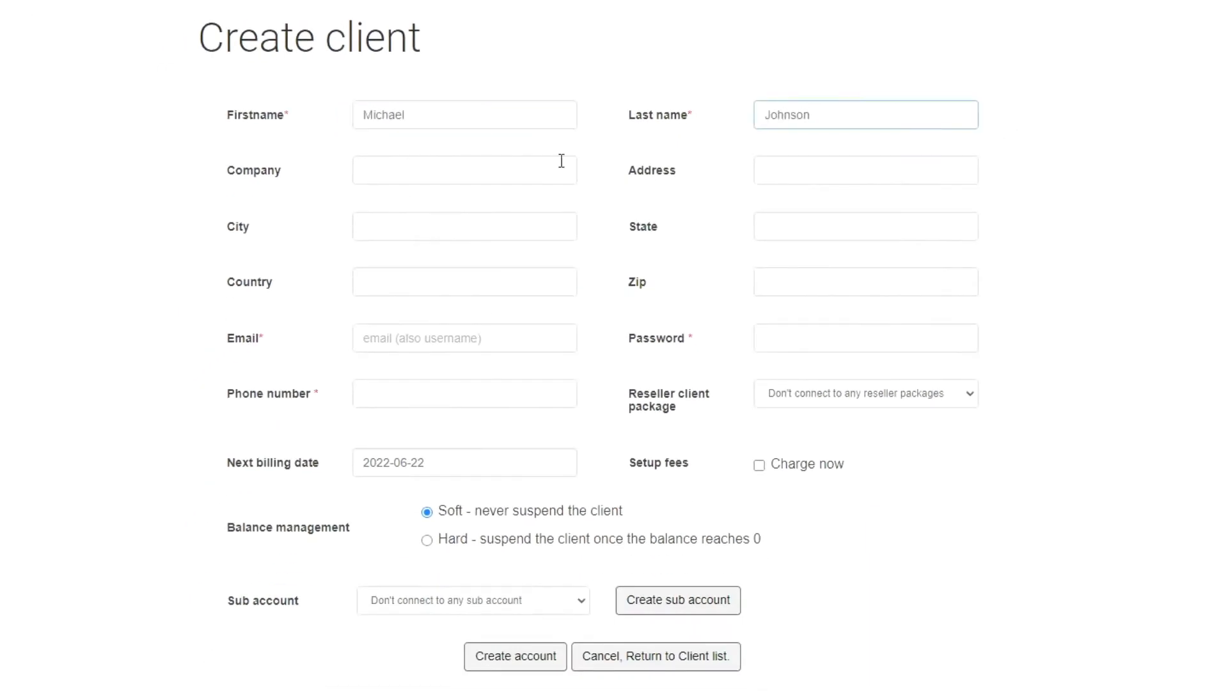
click(493, 343)
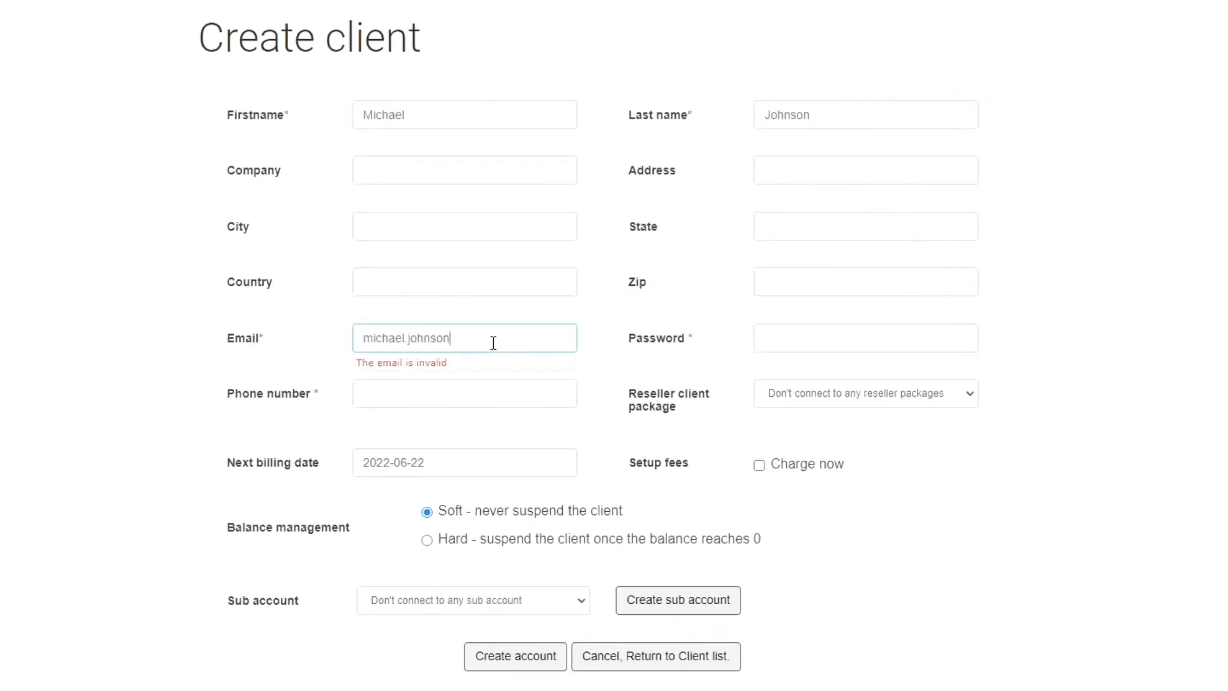
click(482, 388)
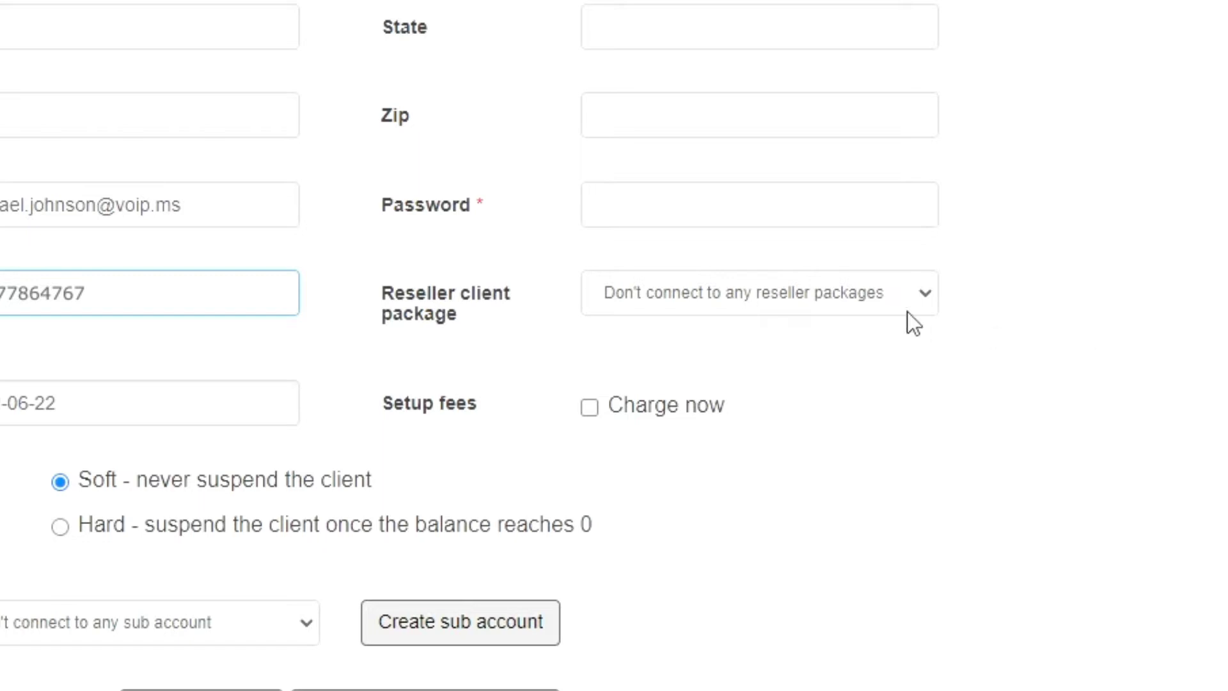
Step: Choose 'Premium North America - 14.99 monthly' as the reseller client package
click(868, 299)
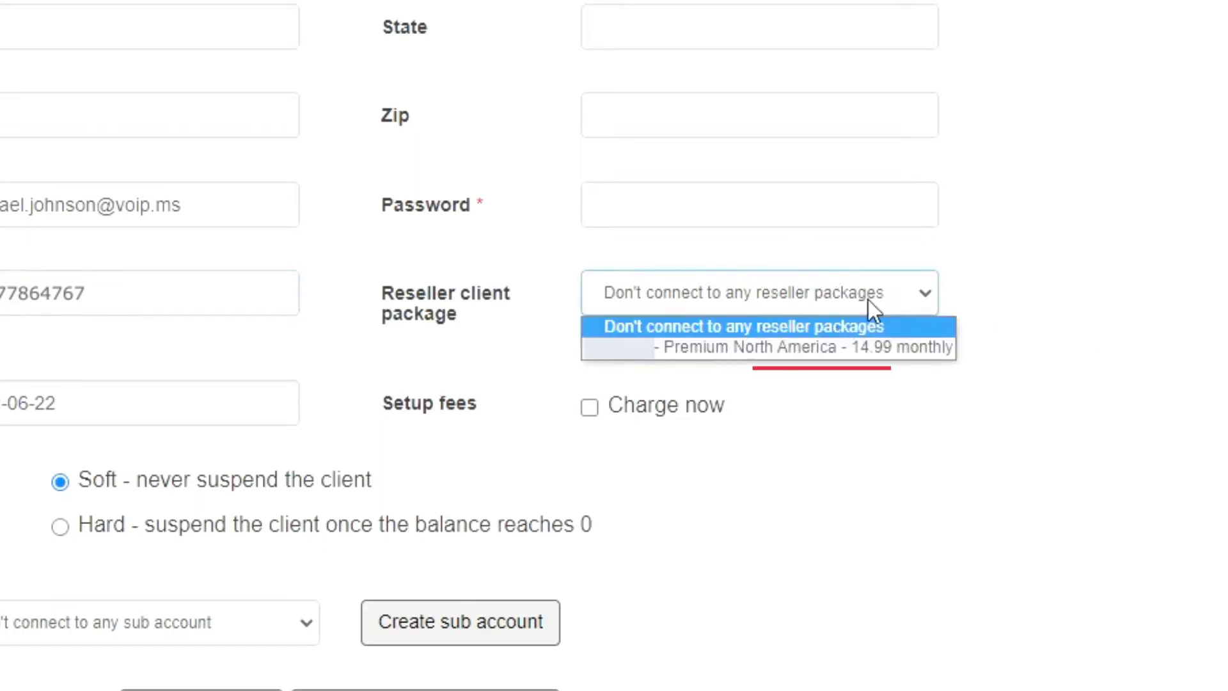
click(938, 353)
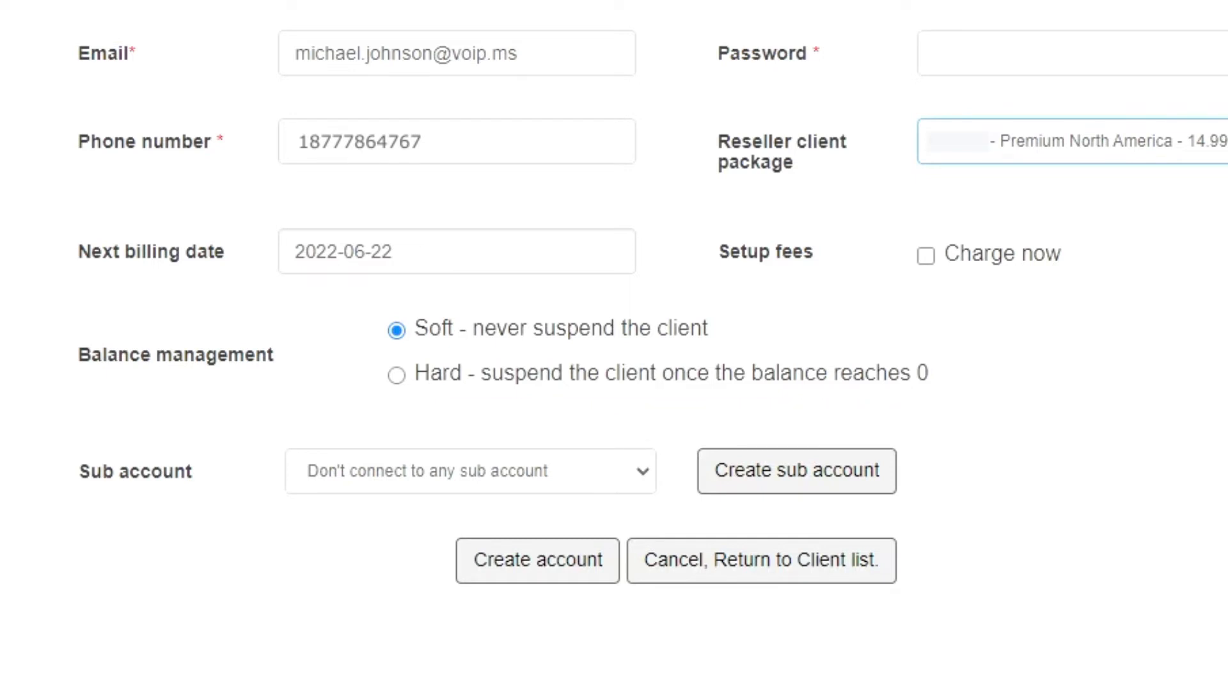
Step: Set the next billing date to 2022-07-31, leaving no sub account connected
click(397, 259)
click(397, 297)
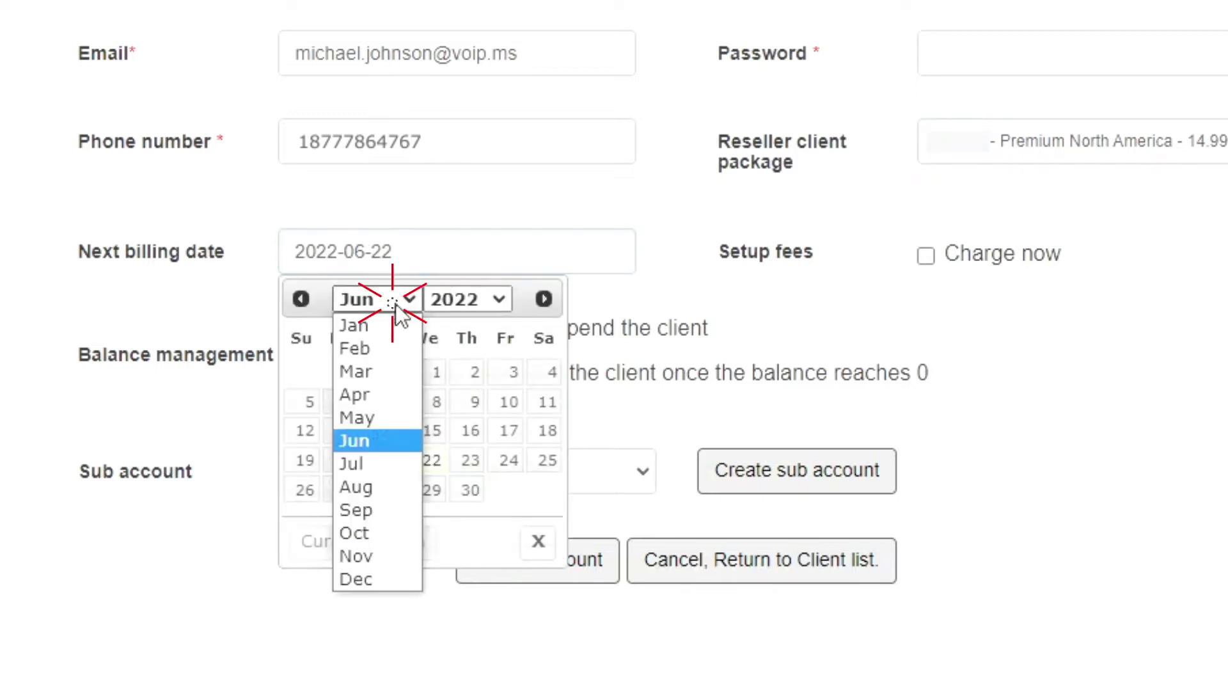
click(359, 467)
click(305, 520)
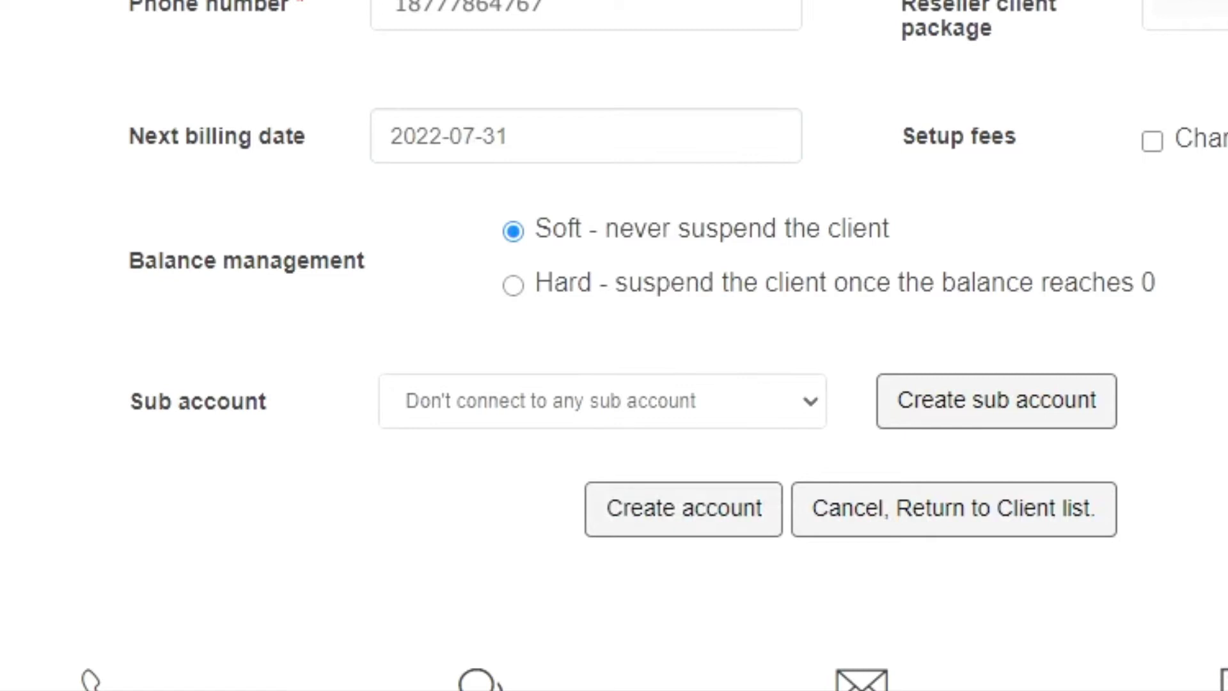
click(799, 405)
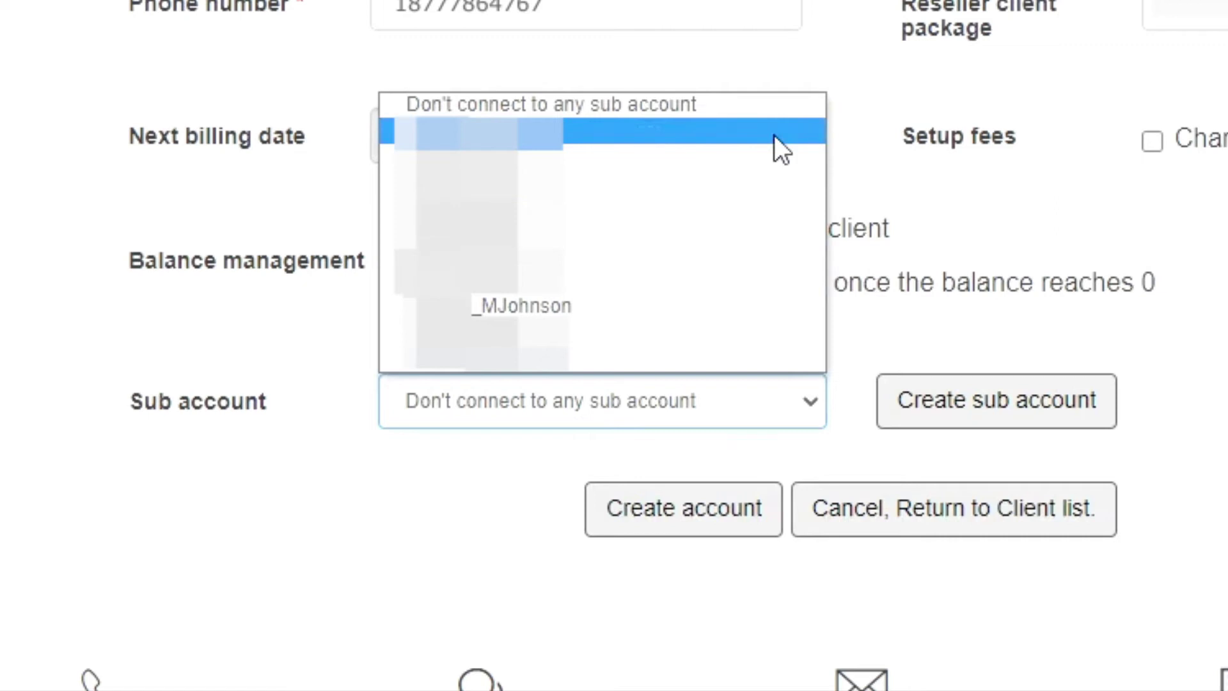
click(1119, 367)
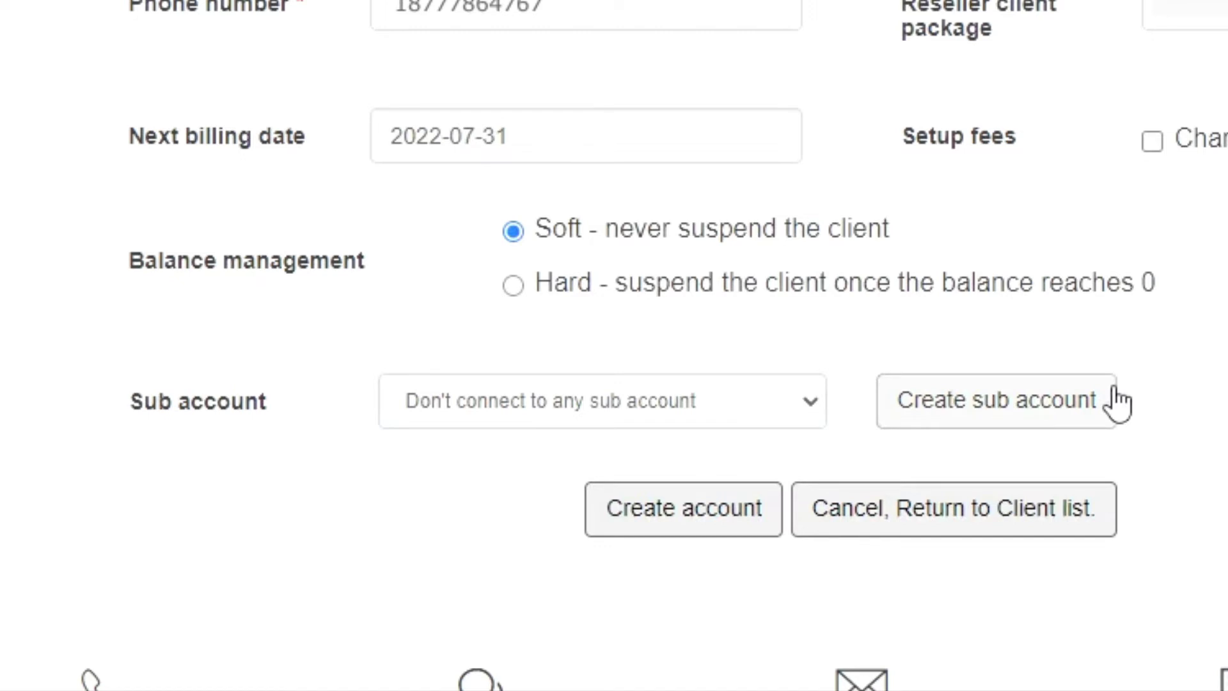
Step: Start a new sub account, giving it a username and a password entered twice
click(1111, 399)
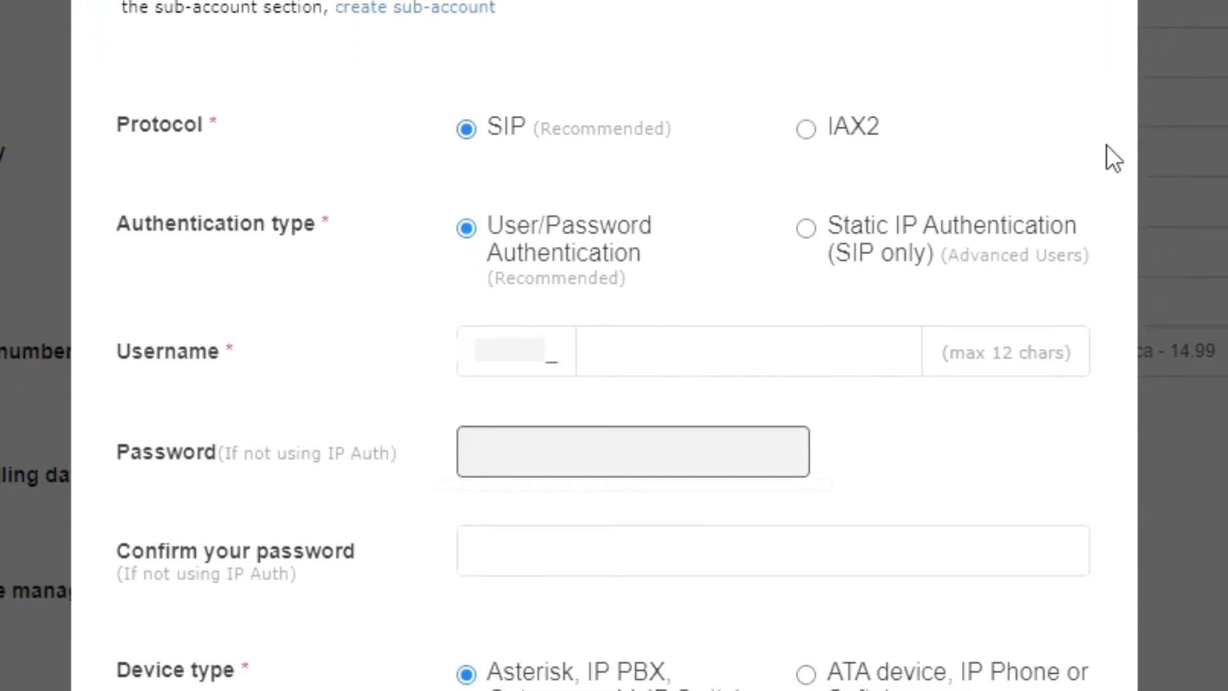
click(836, 348)
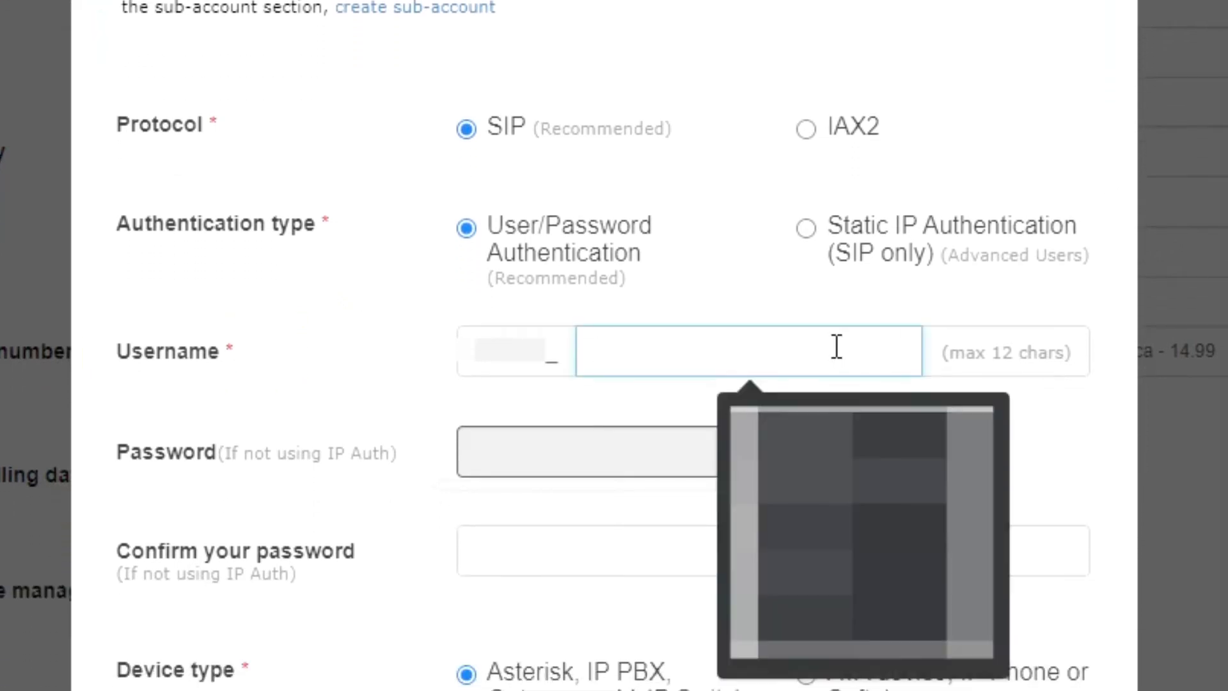
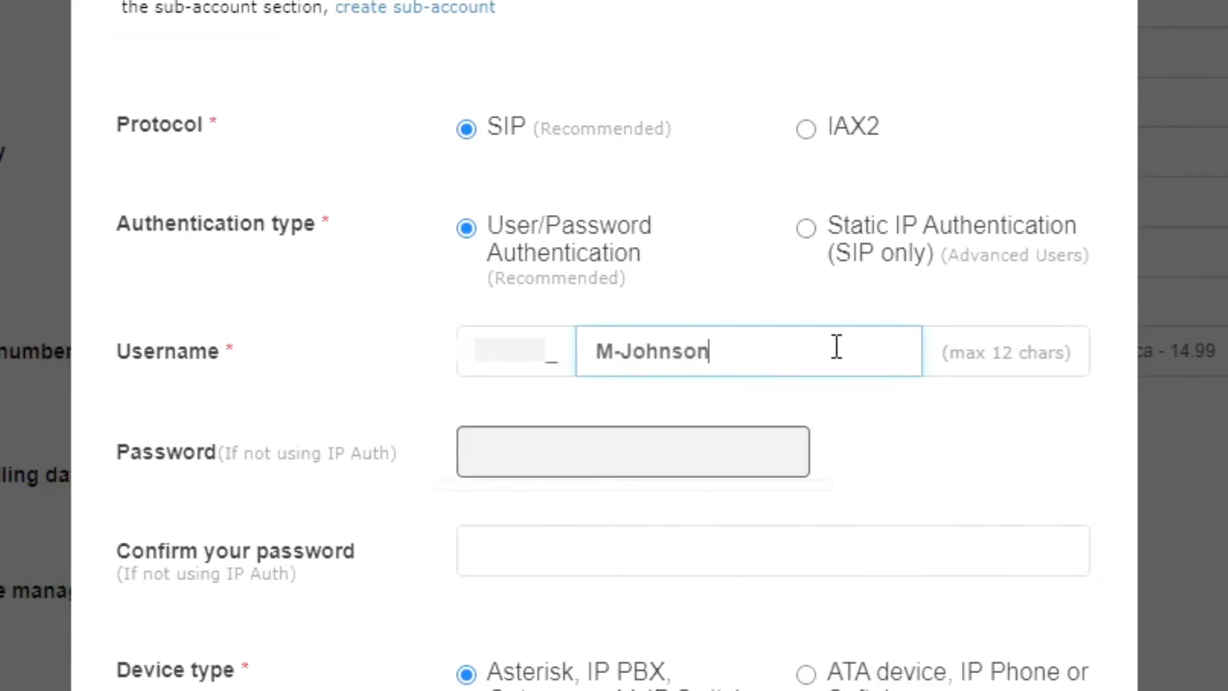
scroll(786, 361, down, 2)
click(787, 361)
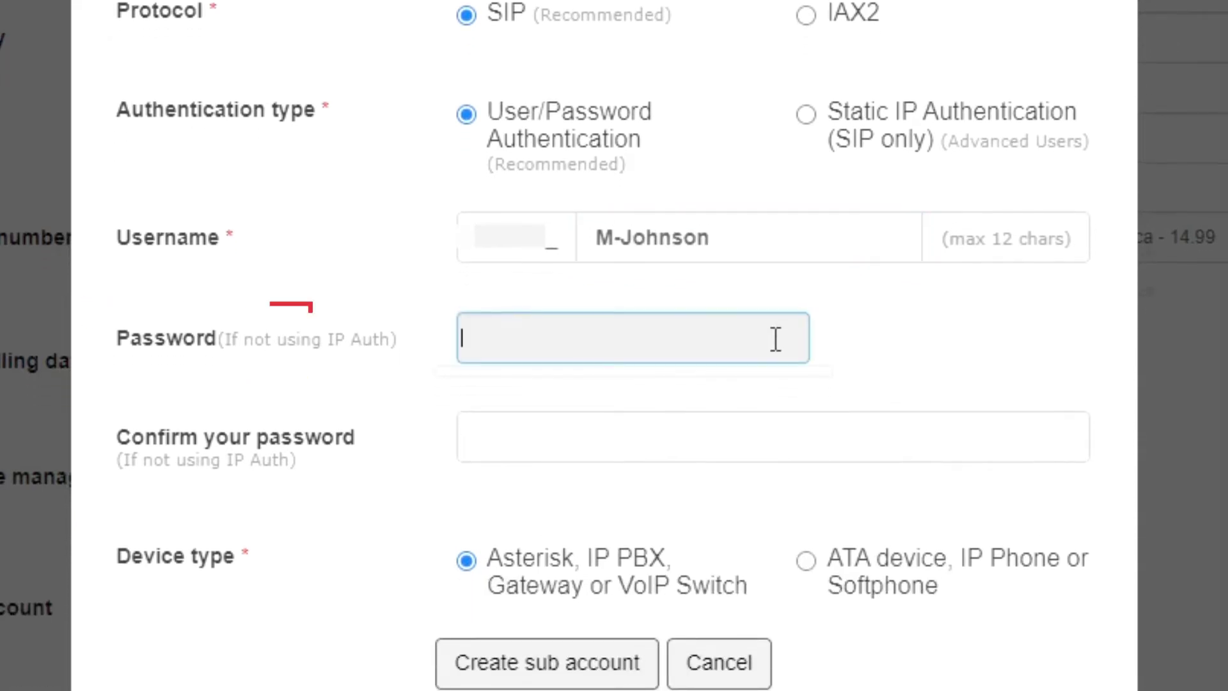
text(••••••••••)
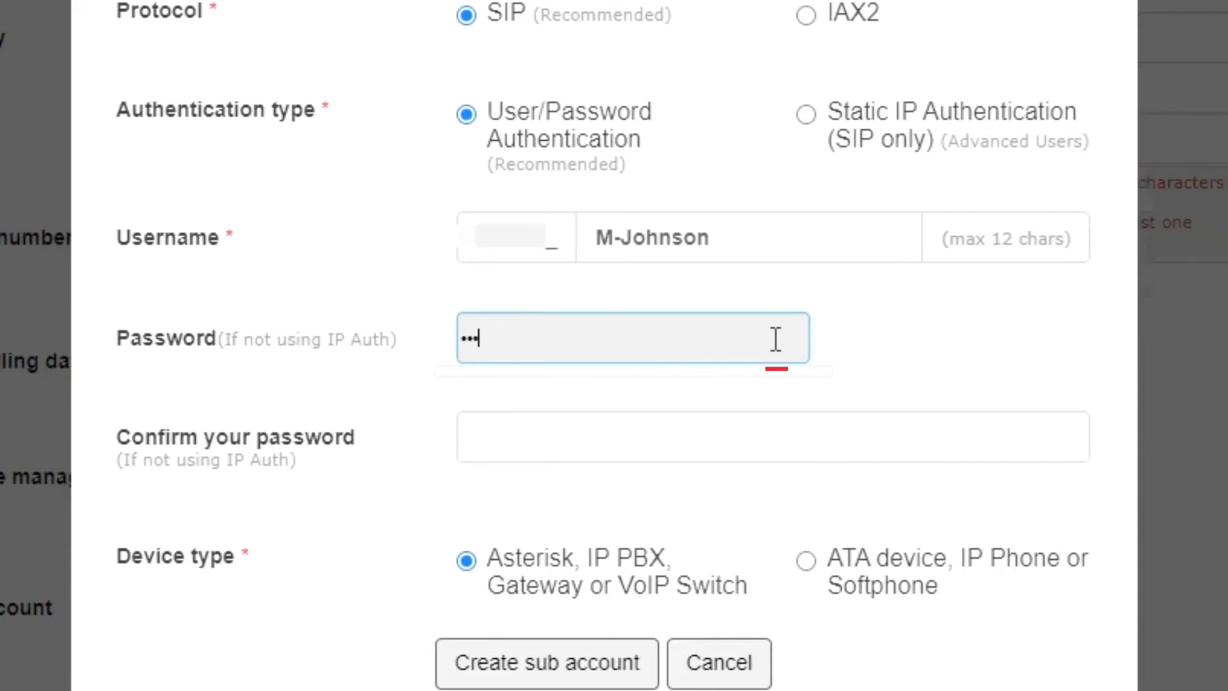
click(762, 430)
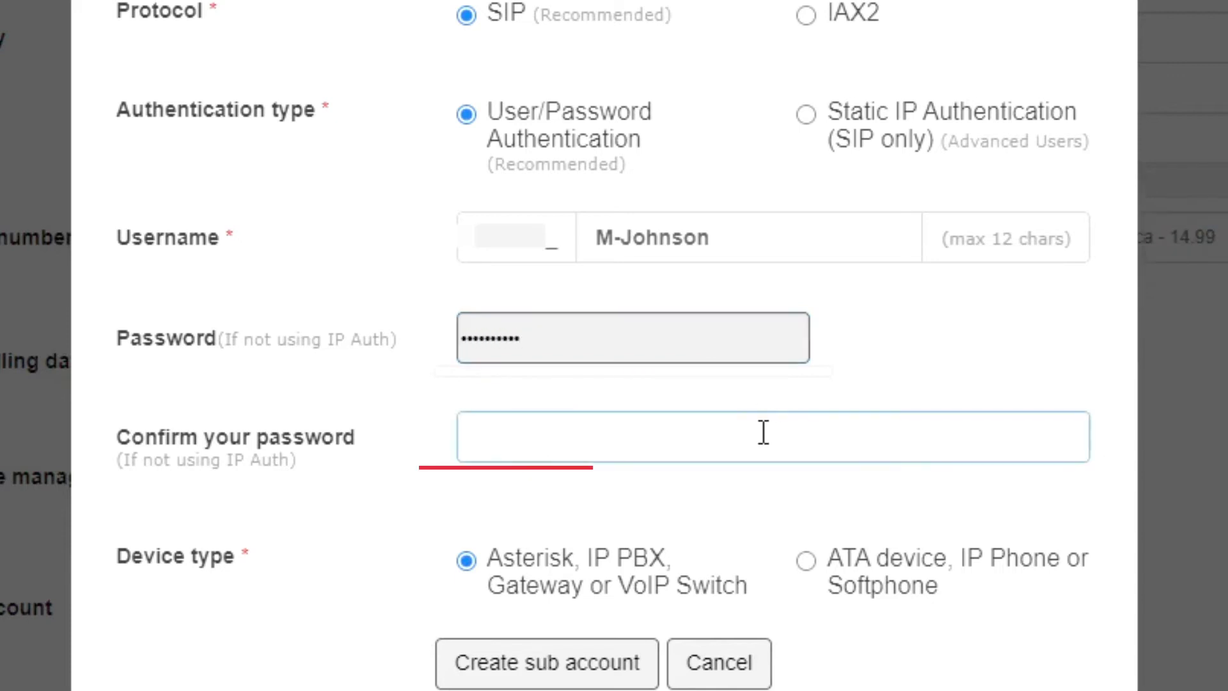
text(•••••••••••)
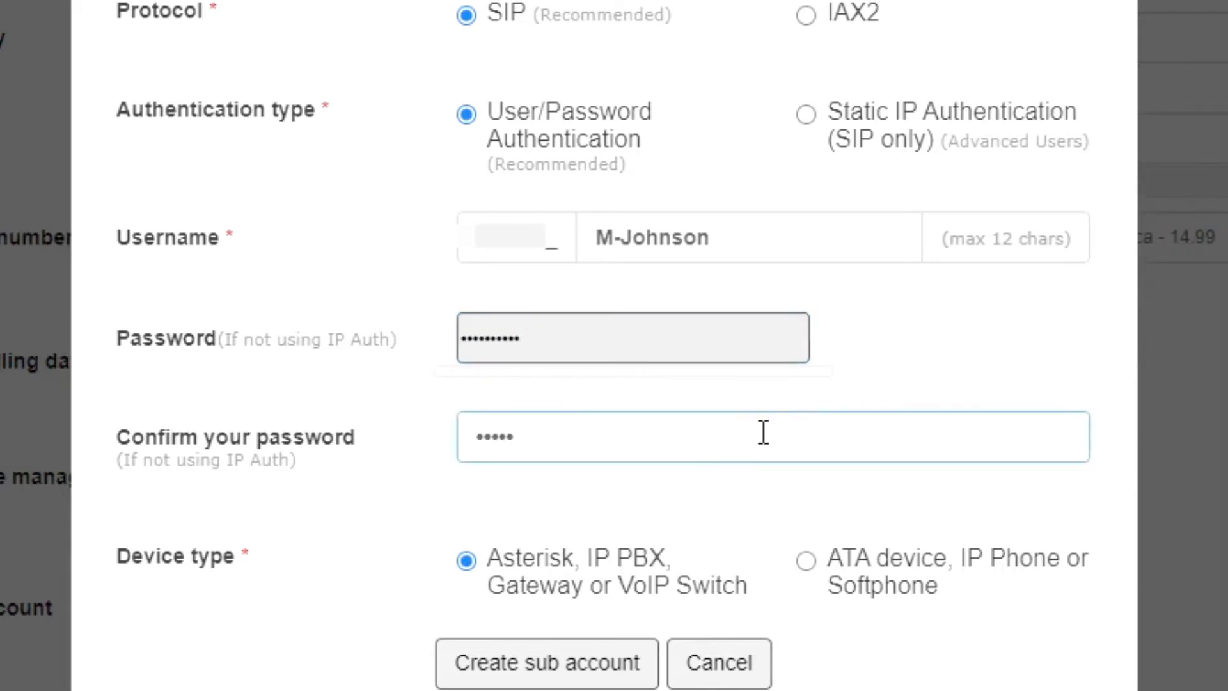
scroll(796, 486, down, 3)
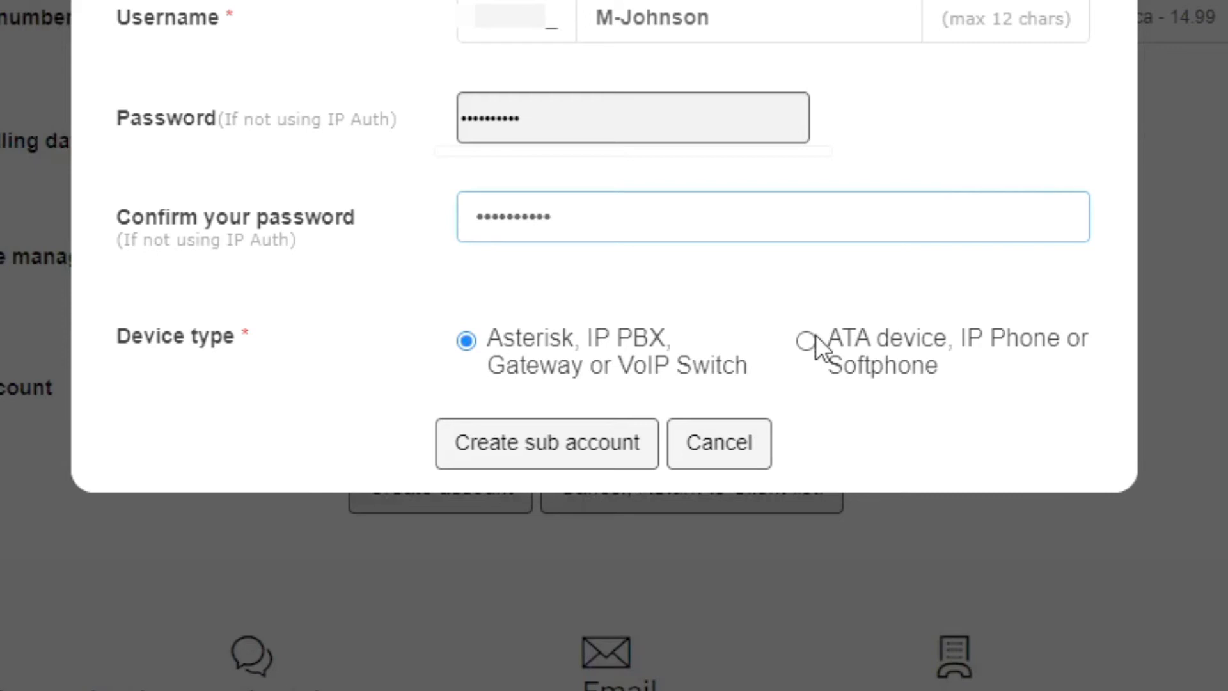
Step: Choose the 'ATA device, IP Phone or Softphone' device type and create the sub account
click(811, 342)
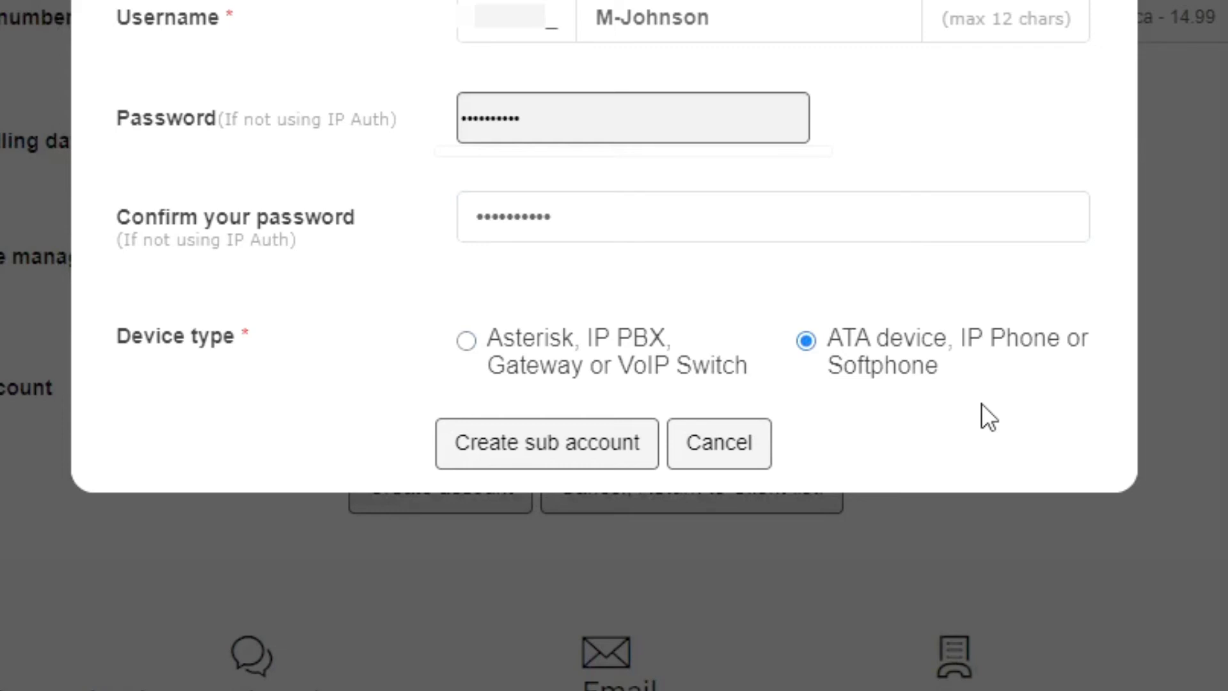
click(639, 461)
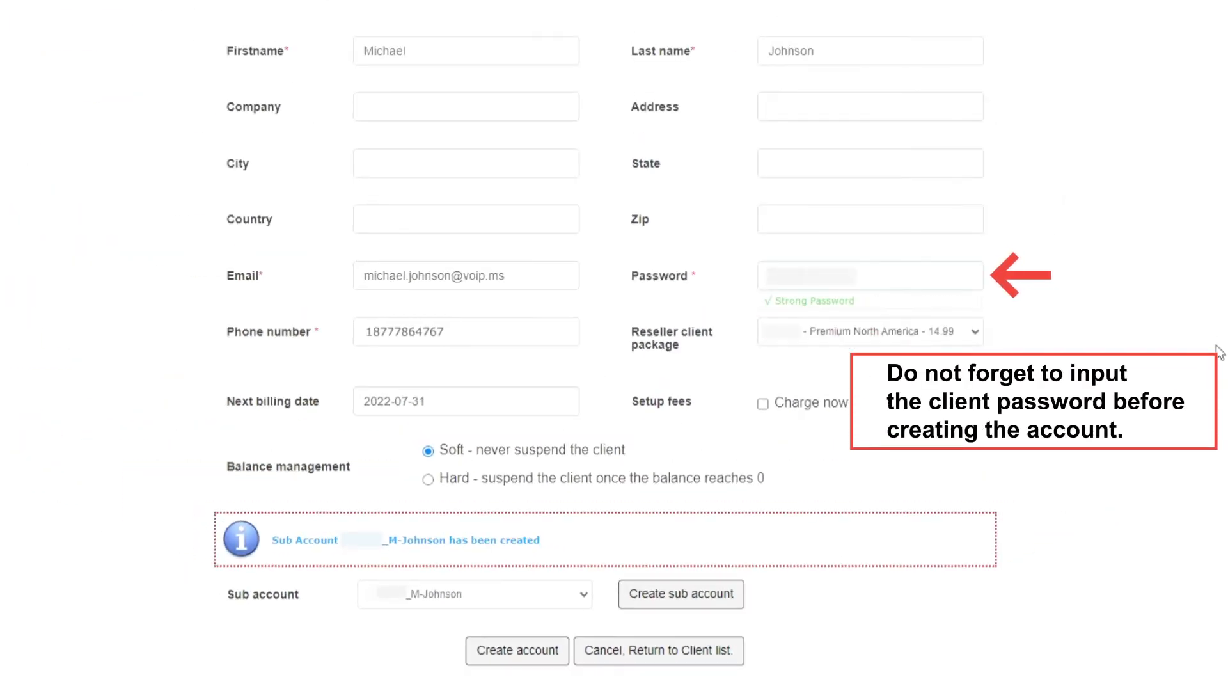
Step: Submit the client form so the account is created with its sub account attached
click(553, 666)
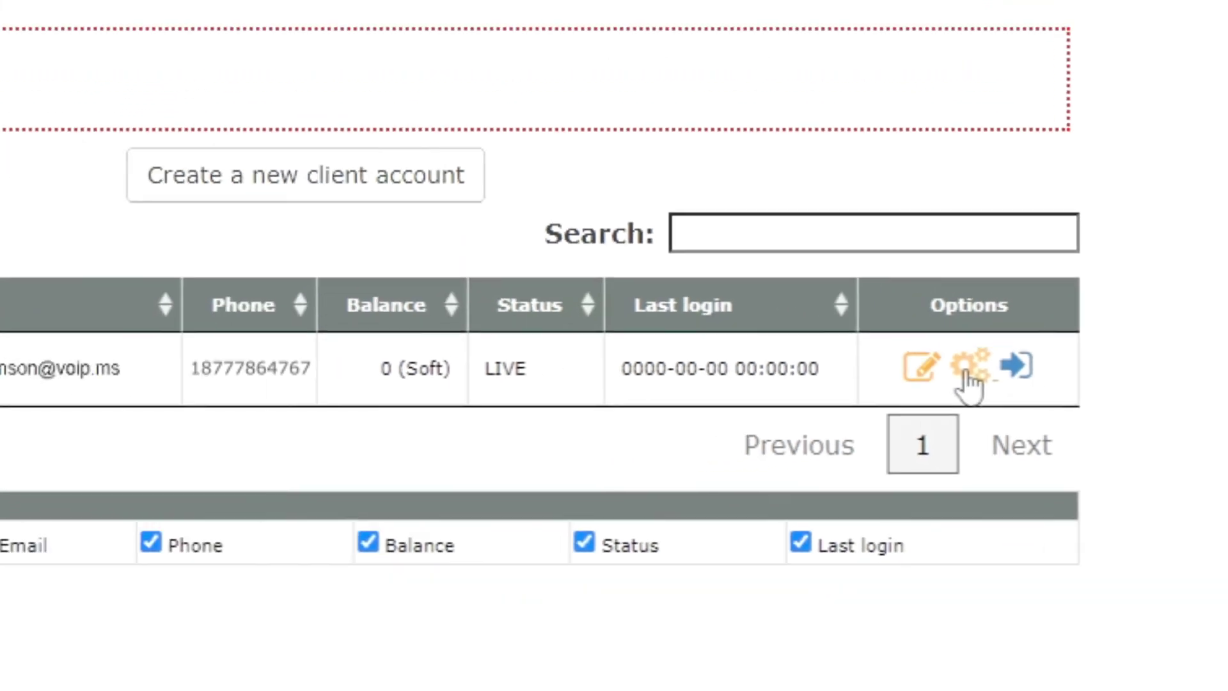
Step: Assign a package to the new client via its existing sub account, opening the sub account's settings
click(967, 374)
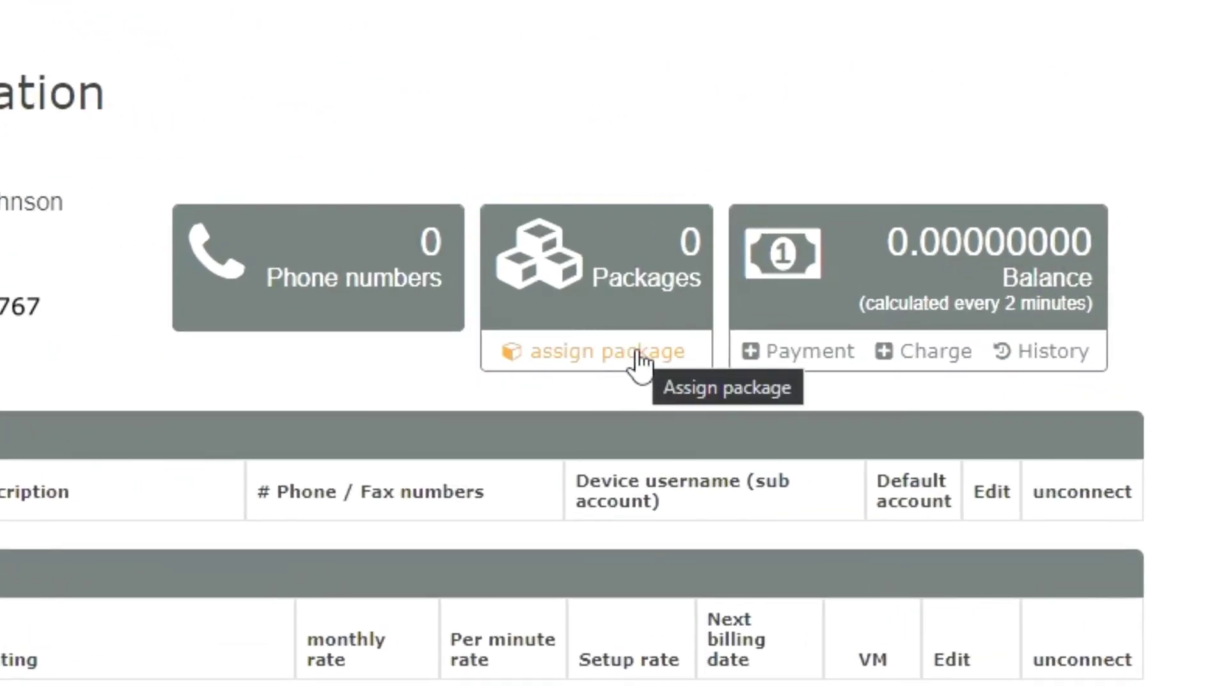
click(638, 354)
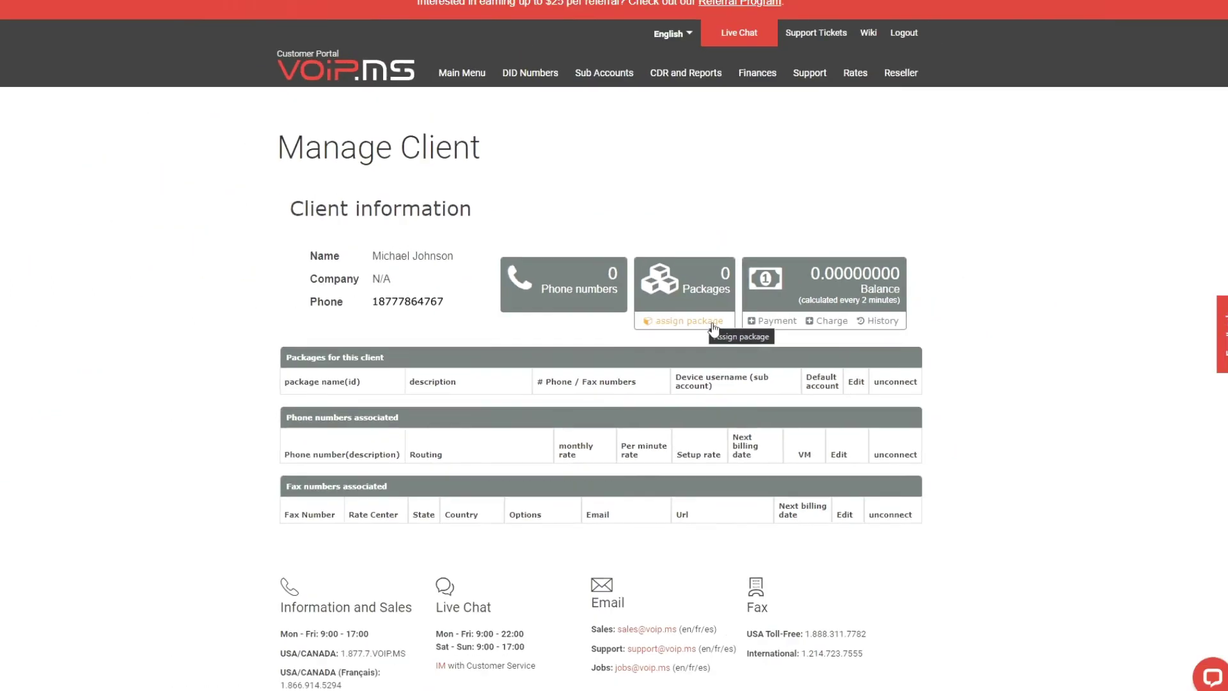
click(526, 417)
click(789, 415)
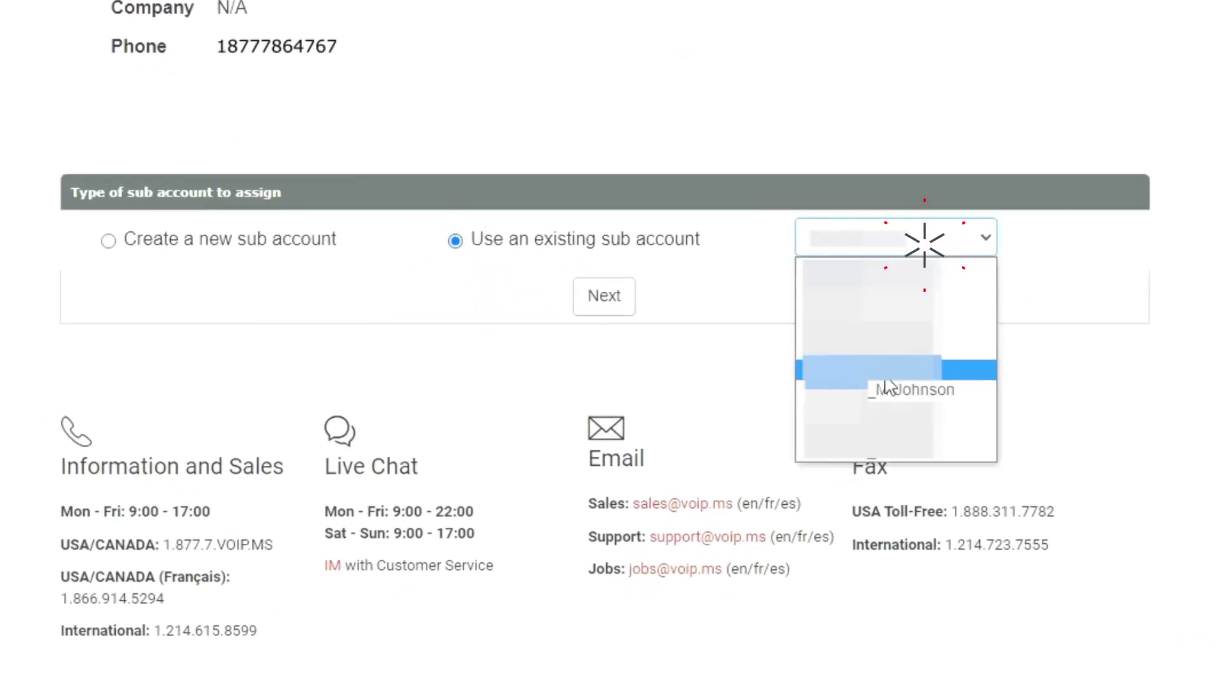
click(776, 499)
click(616, 301)
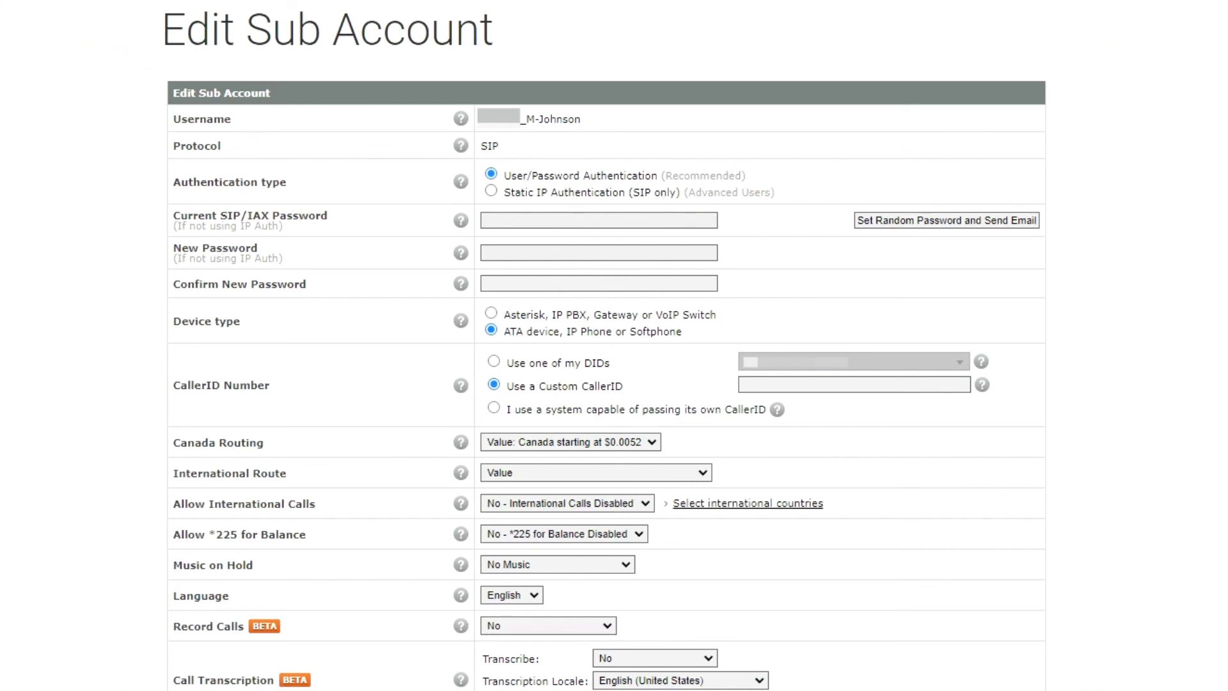
Step: Set the sub account's reseller package to Premium North America - 14.99 monthly and update the account
scroll(806, 562, down, 10)
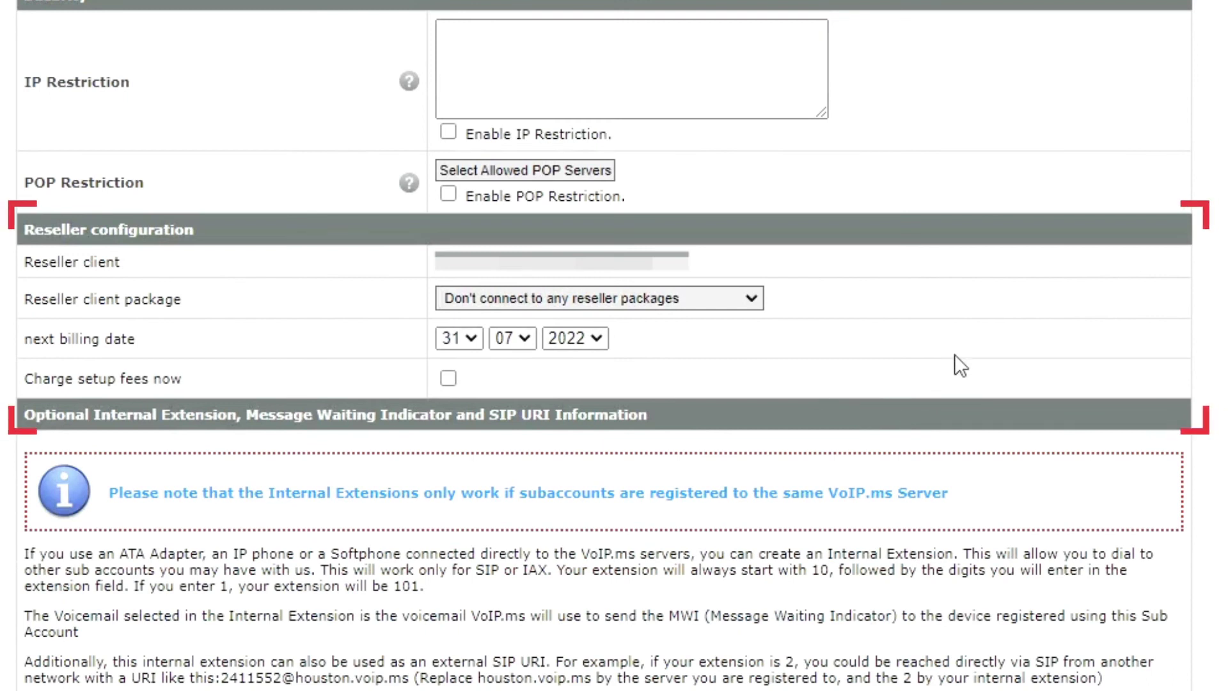
click(735, 302)
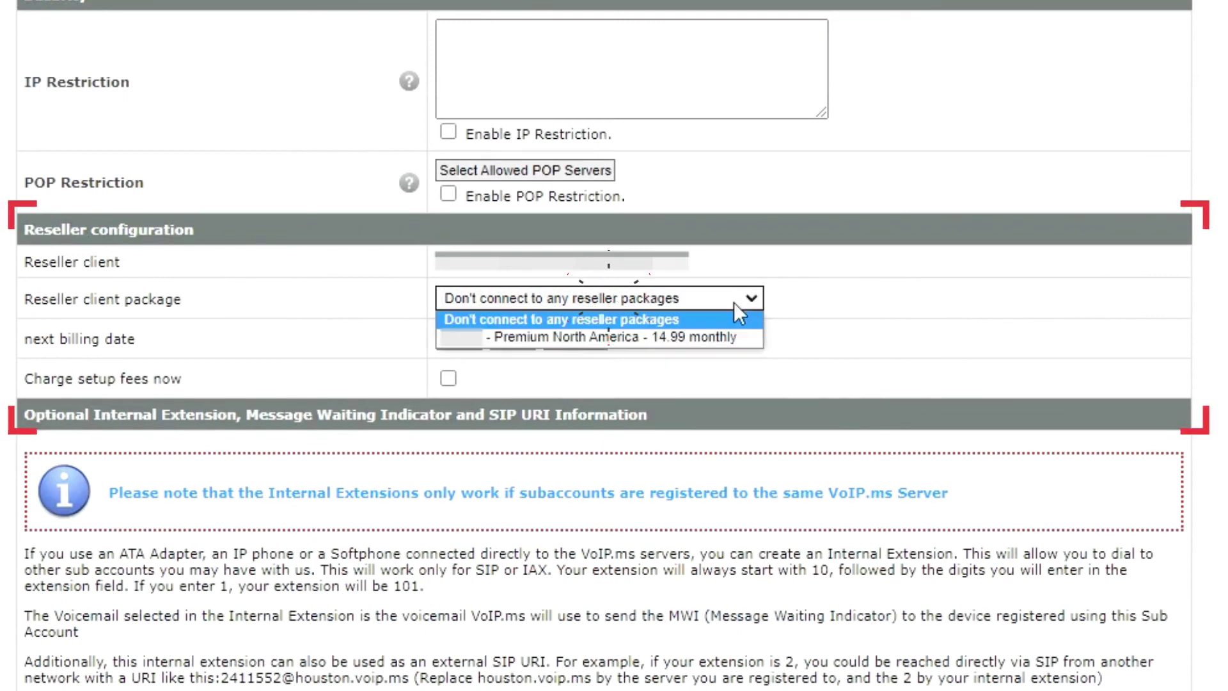
click(734, 336)
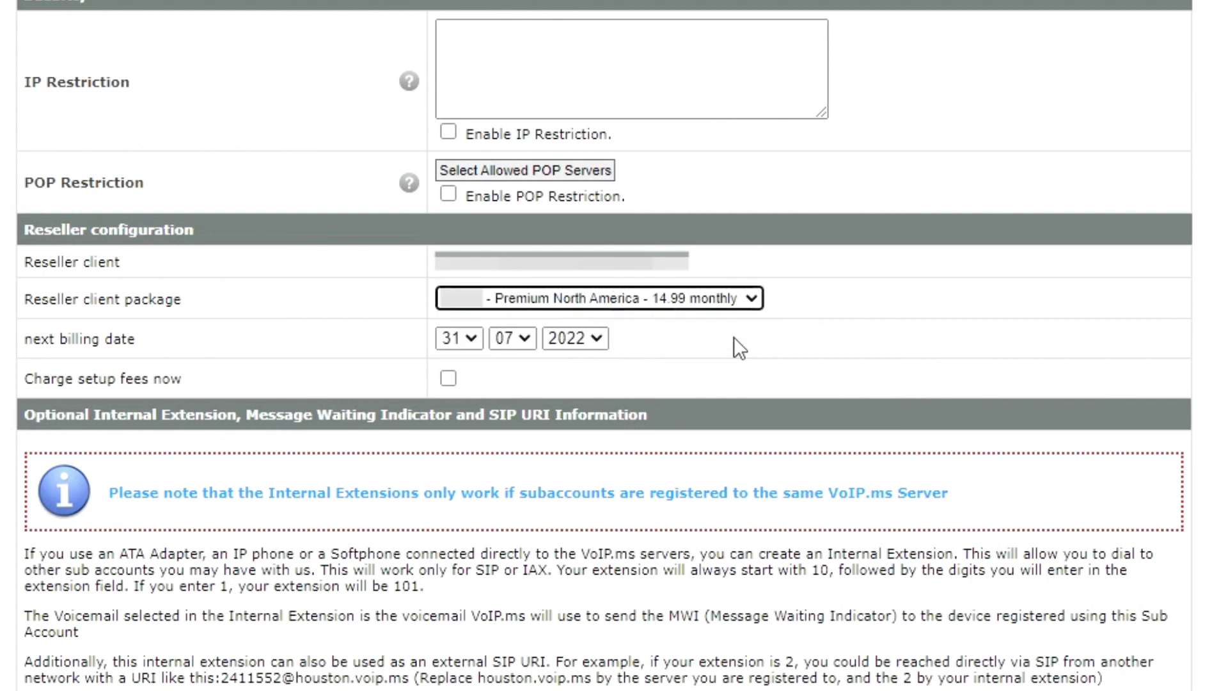
scroll(734, 337, down, 5)
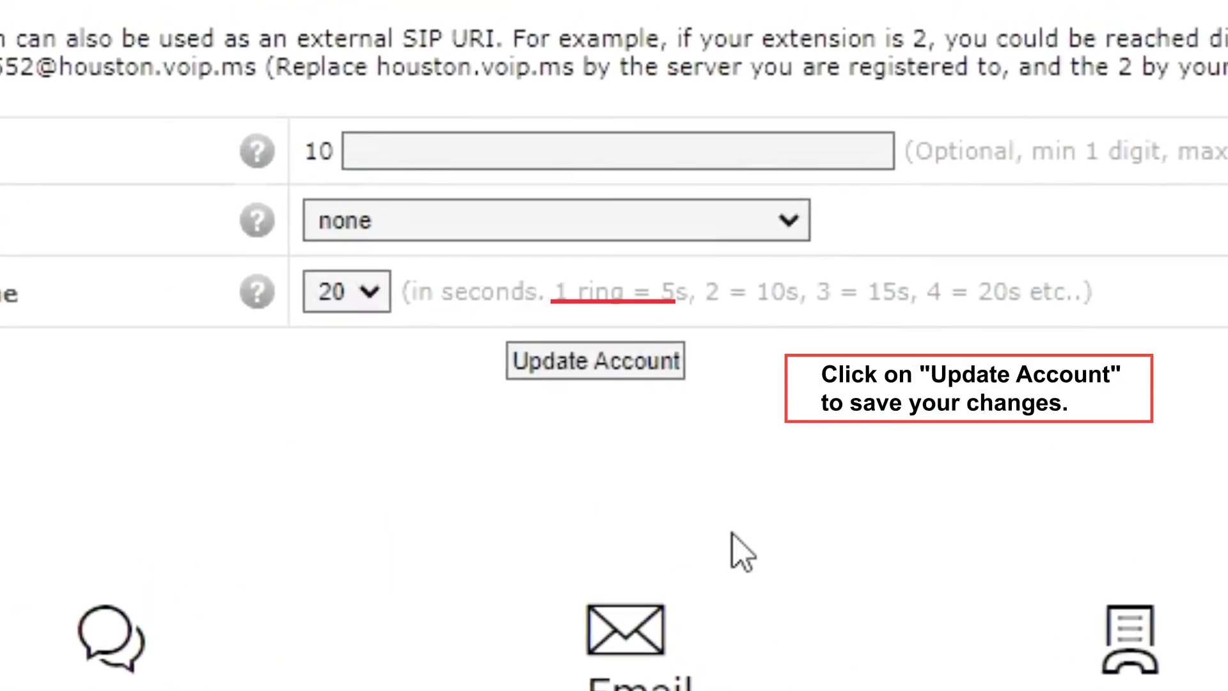
click(636, 371)
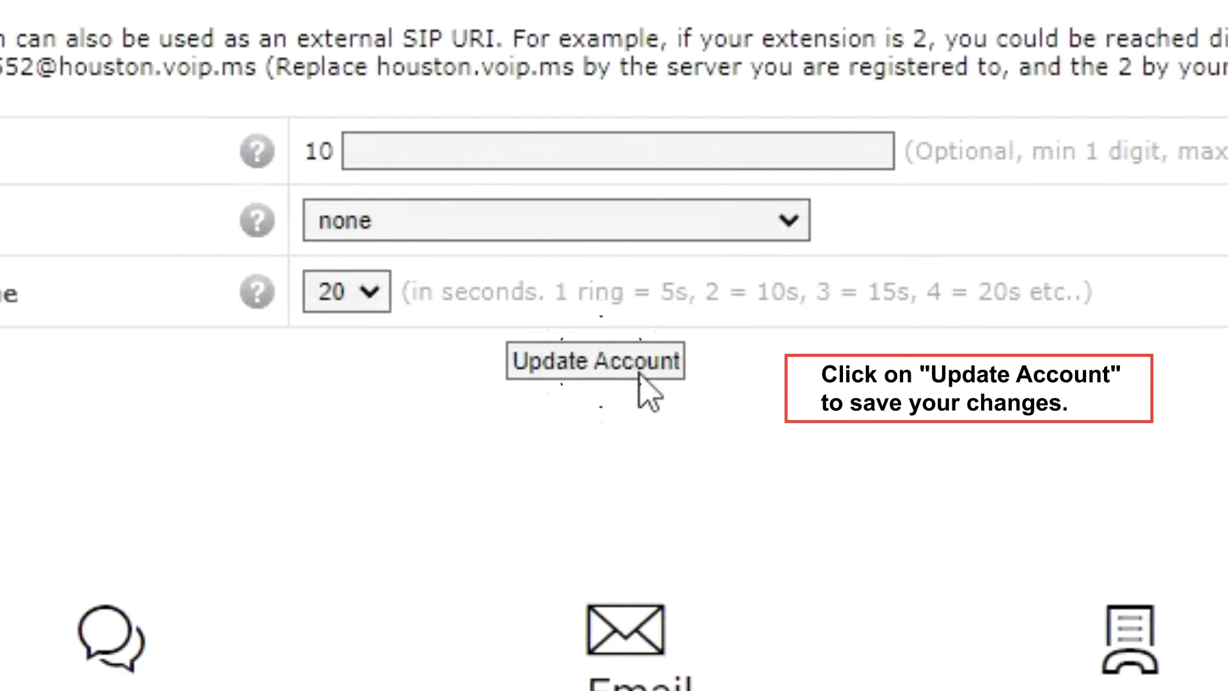